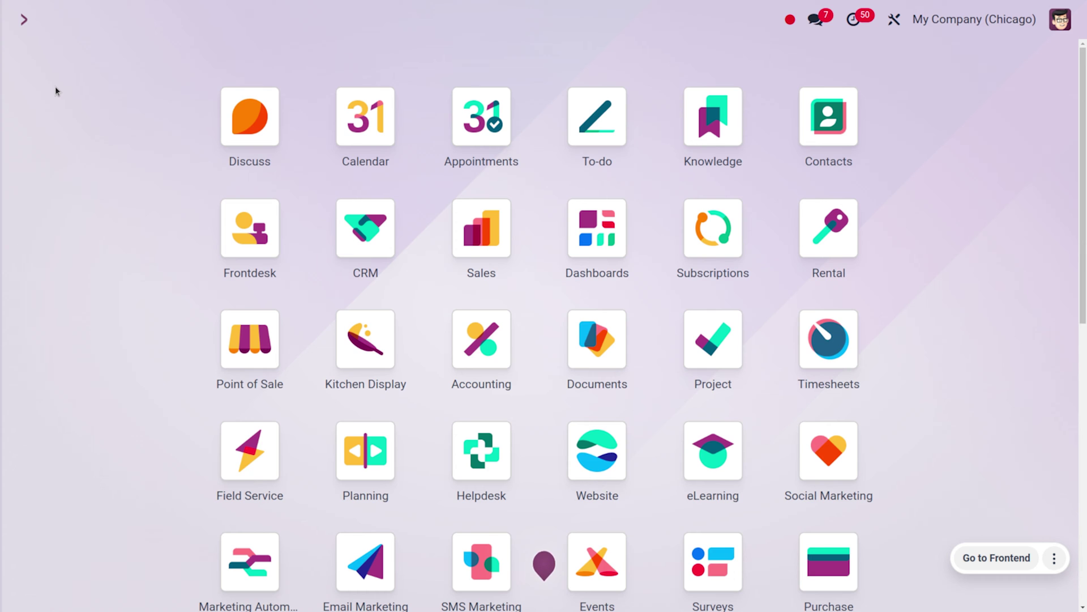
pyautogui.write('e')
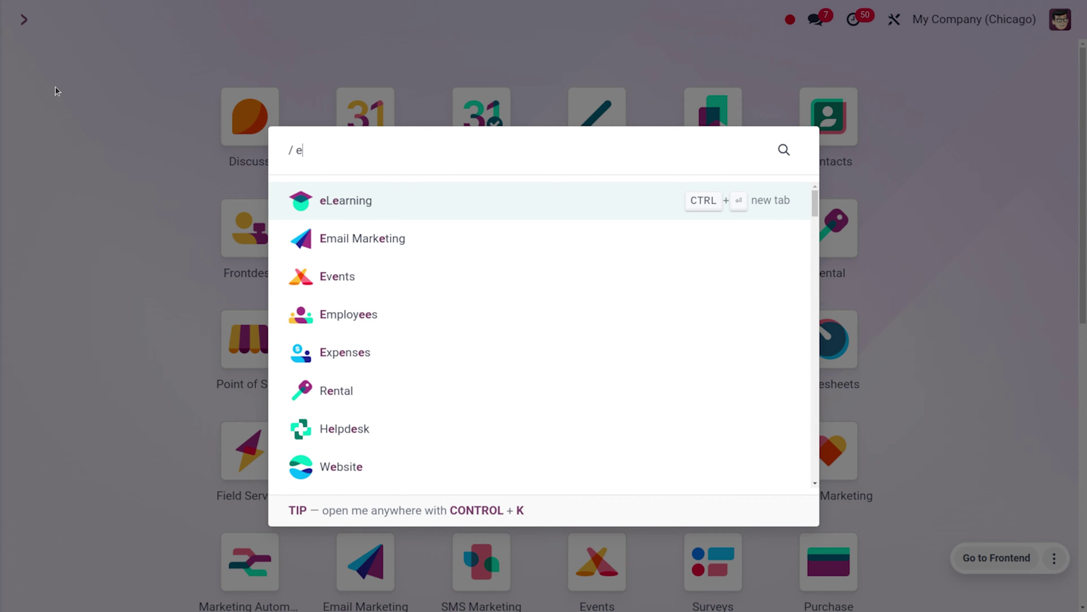
# - Check the Email Marketing mailing lists (Interested in Tree Promotions: 5 contacts), then open Website
pyautogui.press('Down')
pyautogui.press('Return')
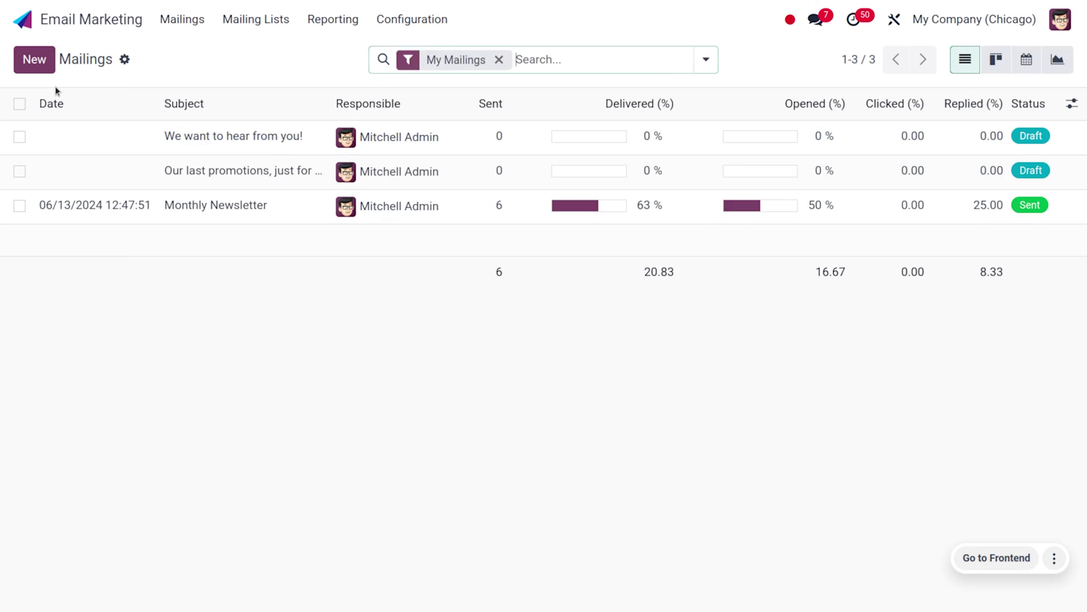
pyautogui.click(255, 19)
pyautogui.click(265, 52)
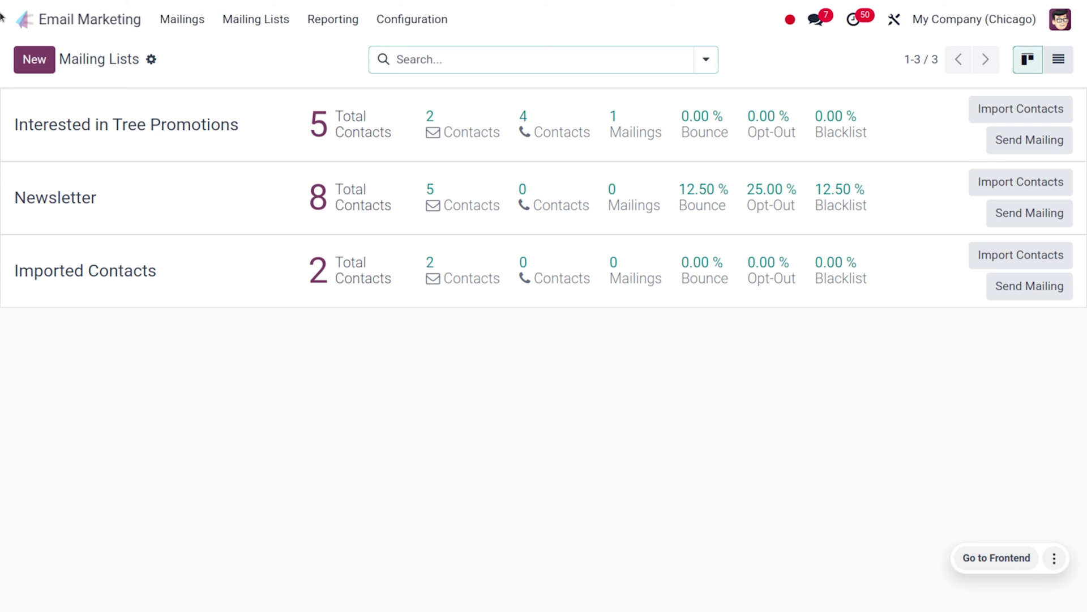
pyautogui.click(23, 19)
pyautogui.write('we')
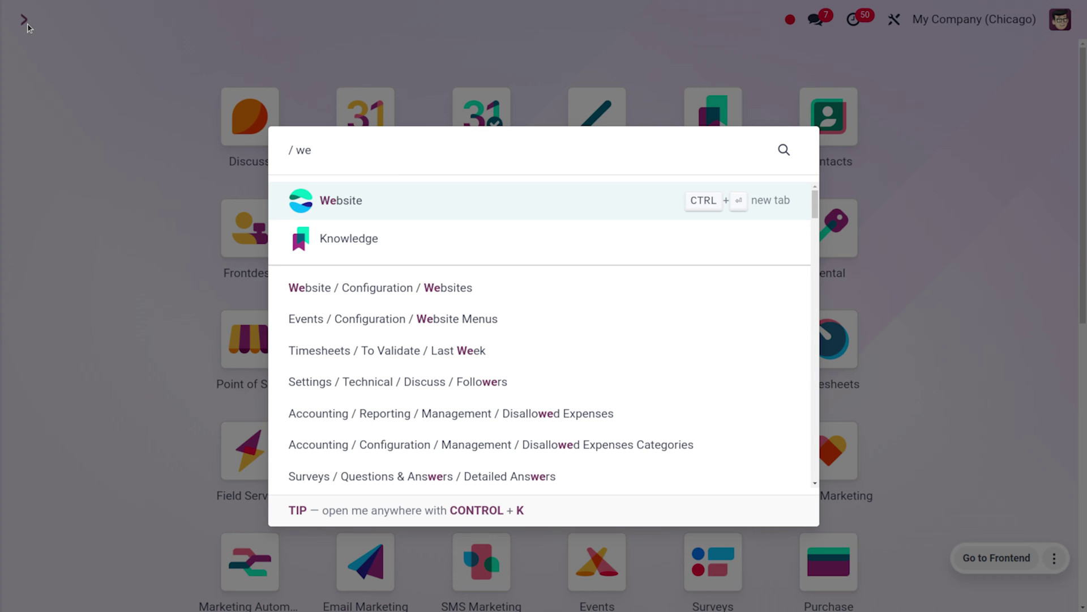
pyautogui.press('Return')
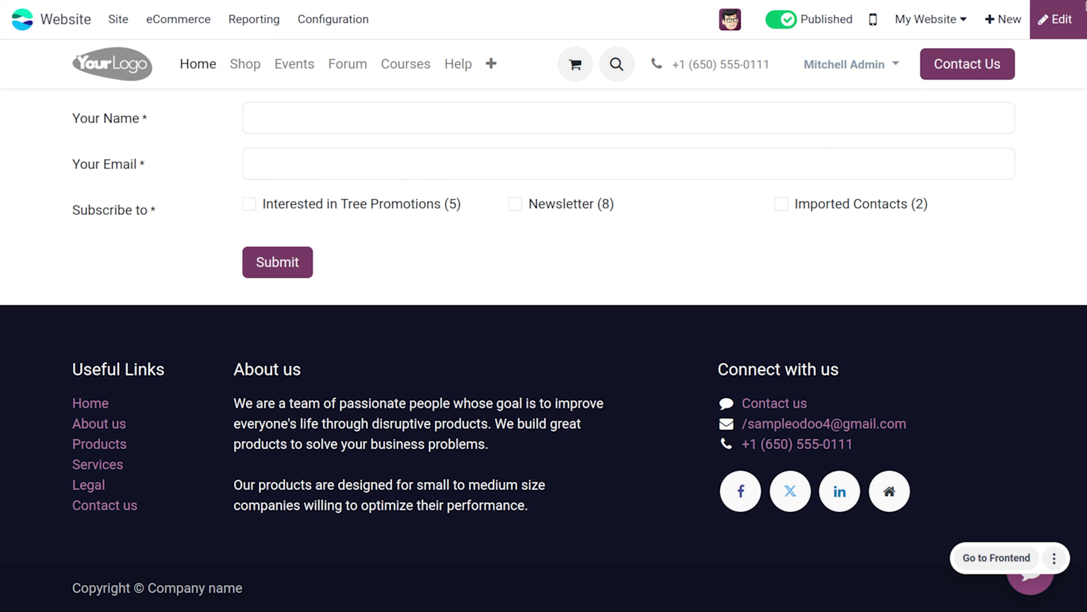
# - Put the website page into edit mode and search the building blocks
pyautogui.click(1057, 19)
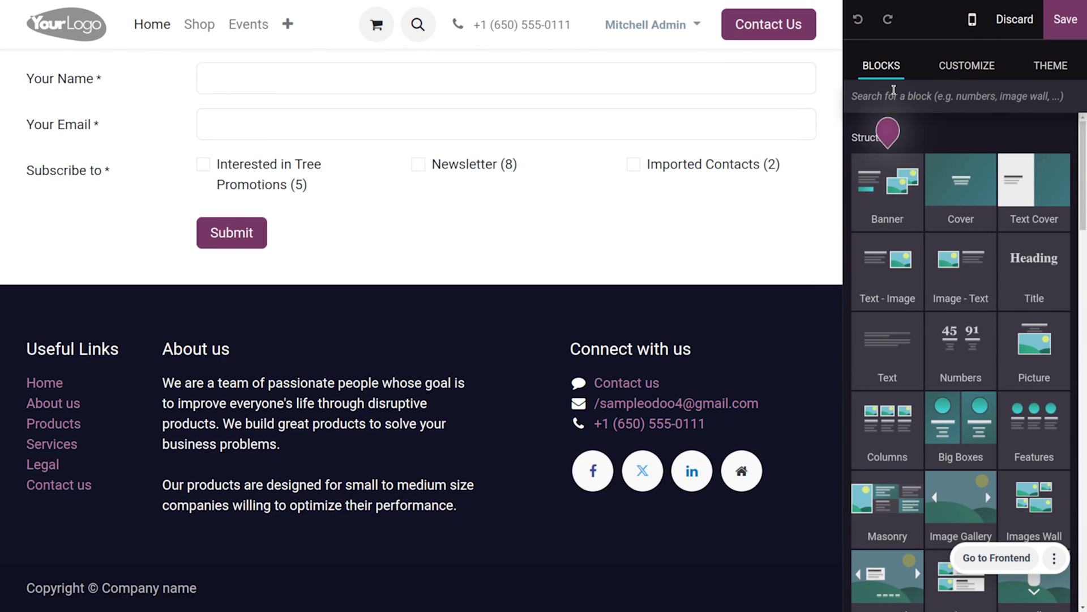
pyautogui.click(893, 95)
pyautogui.write('form')
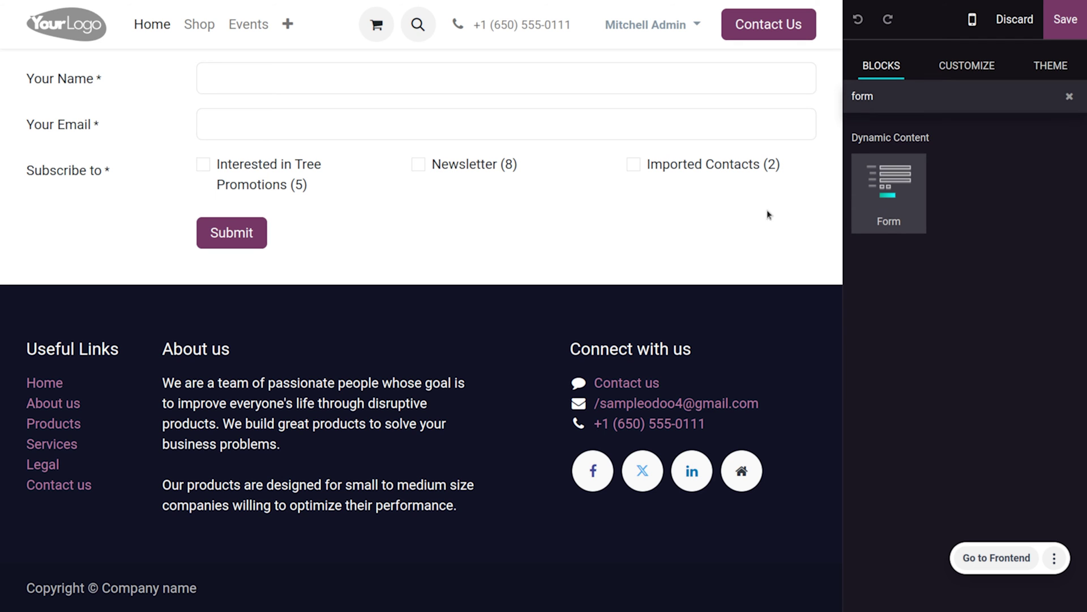
# - Find the Form block, inspect the subscription form's settings, and save the page
pyautogui.moveTo(767, 214); pyautogui.dragTo(868, 225)
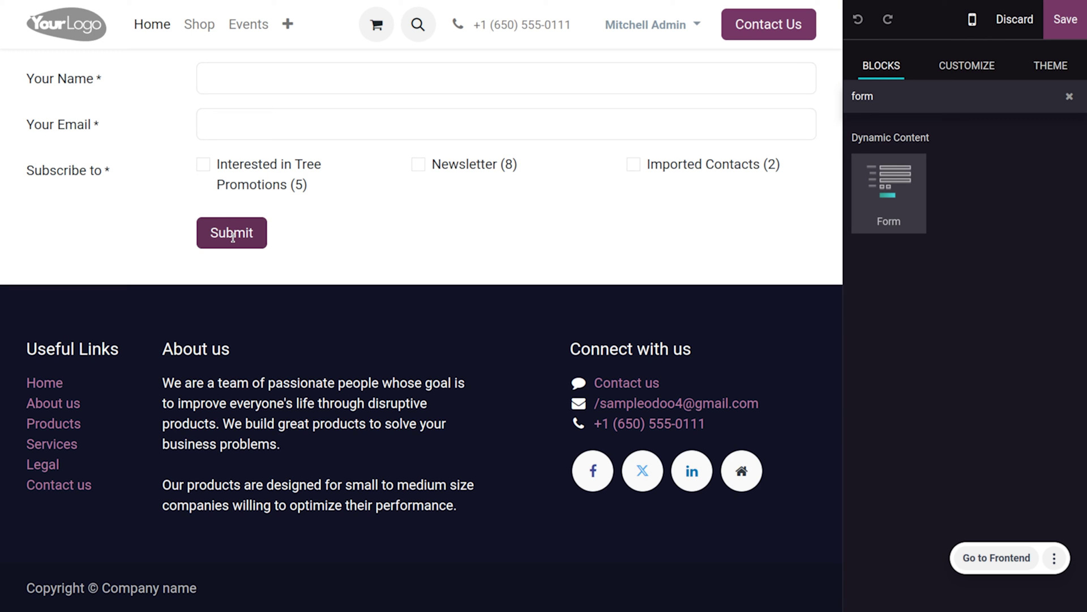
pyautogui.doubleClick(233, 233)
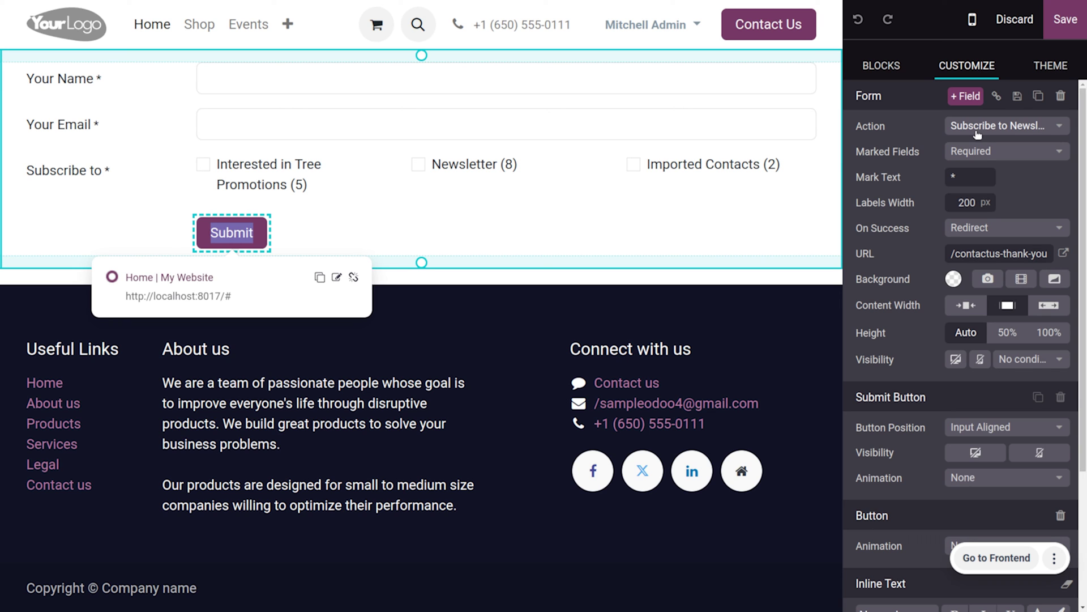
pyautogui.click(1065, 18)
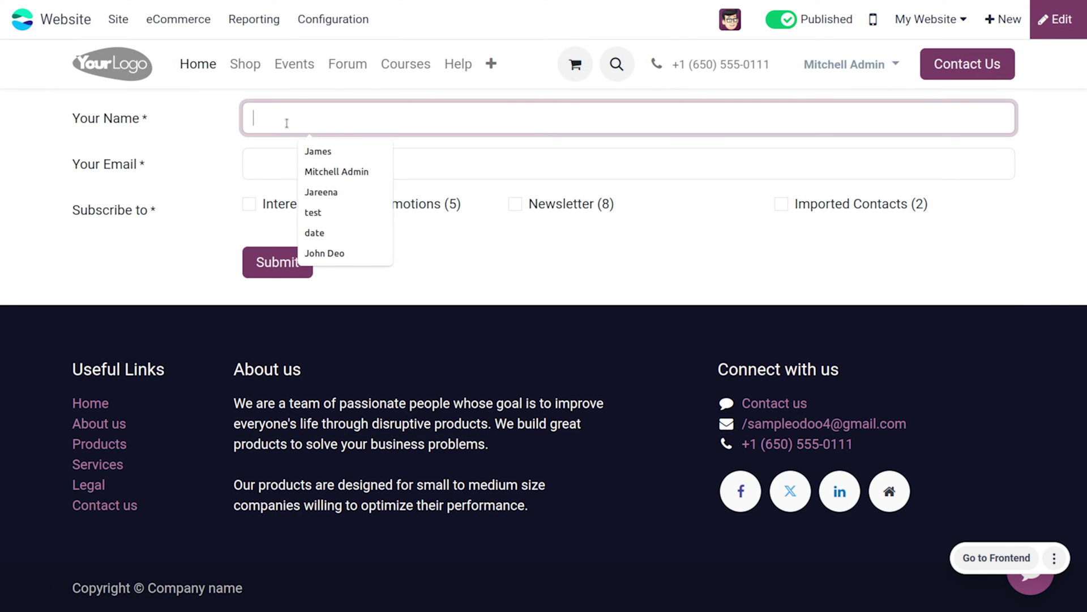
pyautogui.click(289, 117)
pyautogui.write('Ala')
pyautogui.write('n')
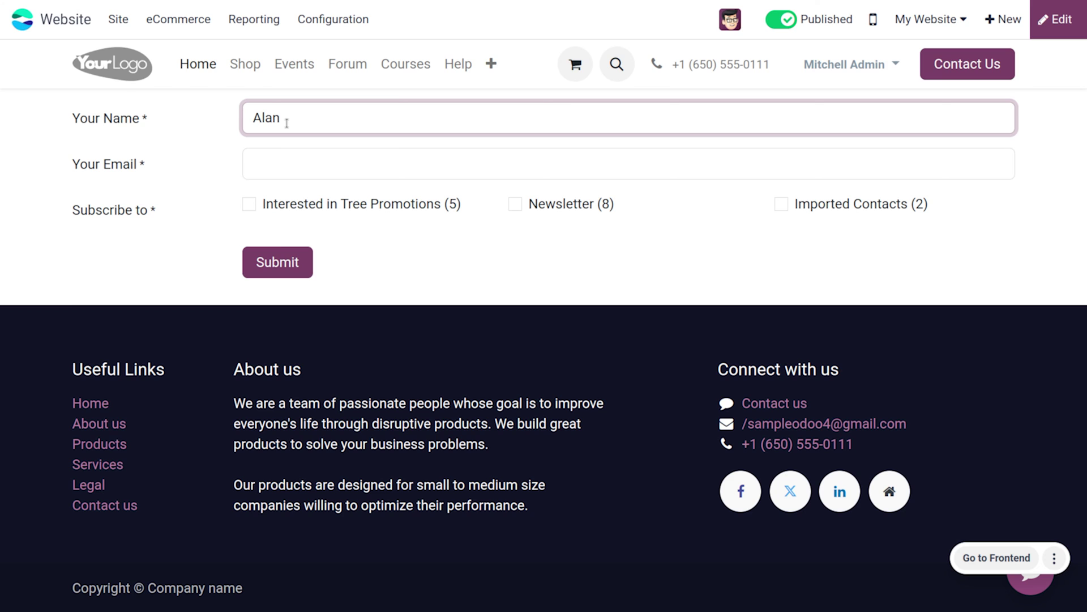
pyautogui.click(310, 161)
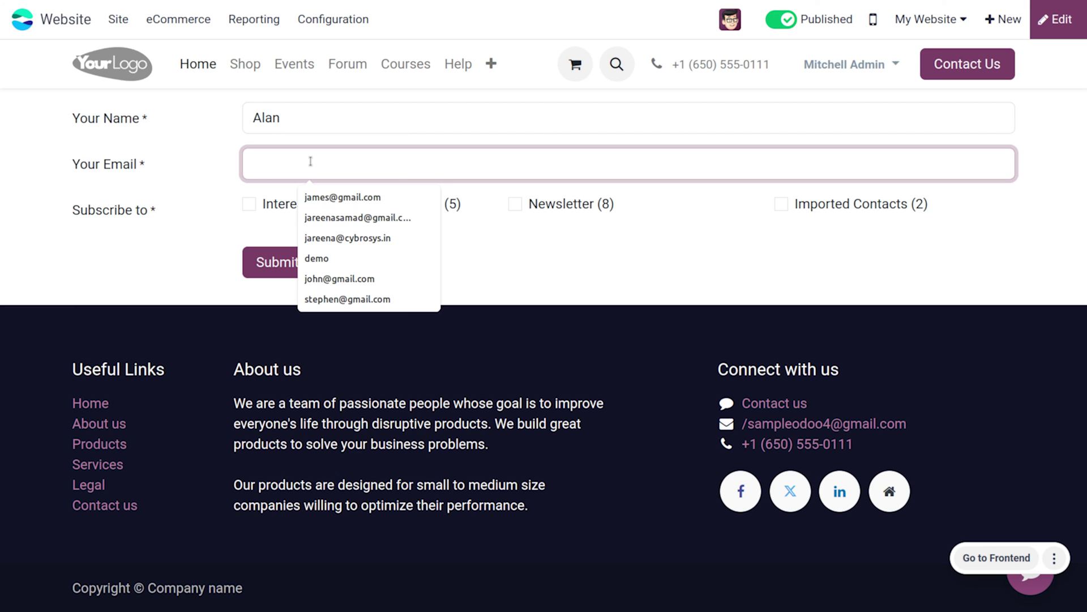
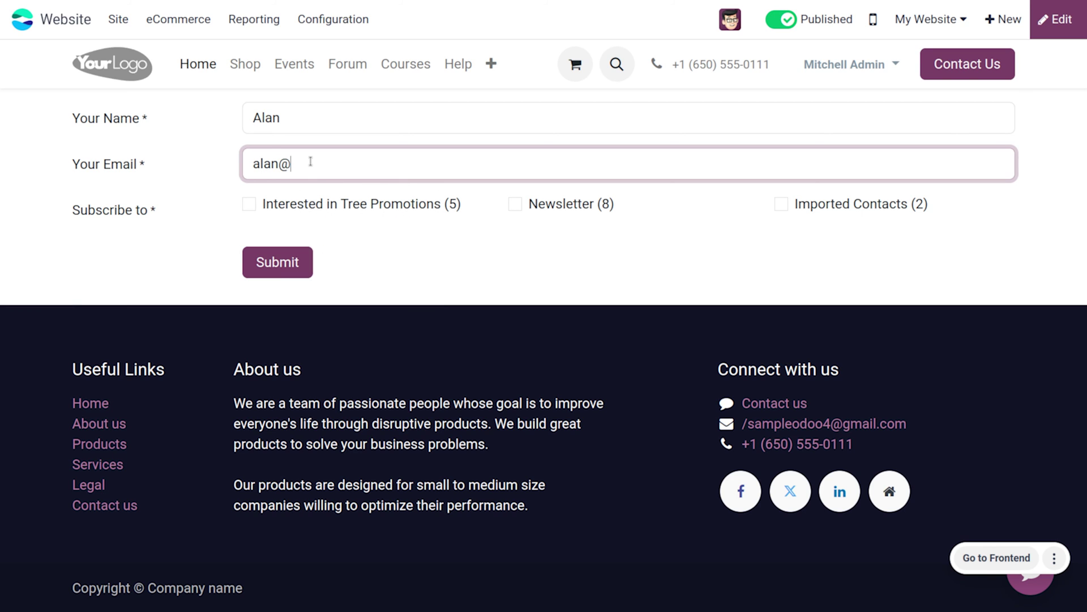
pyautogui.click(248, 205)
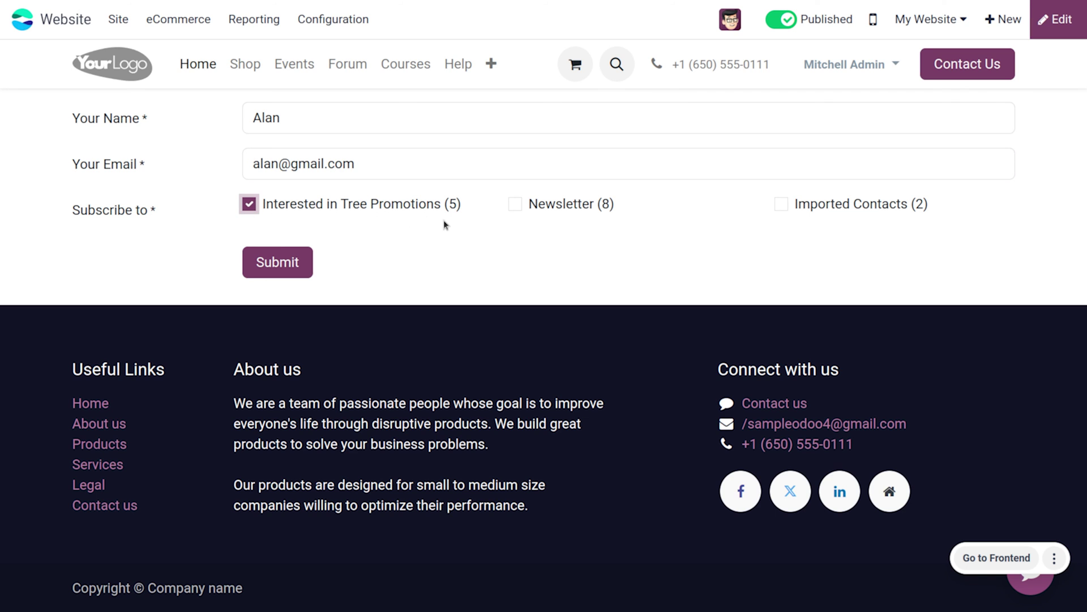
pyautogui.click(277, 262)
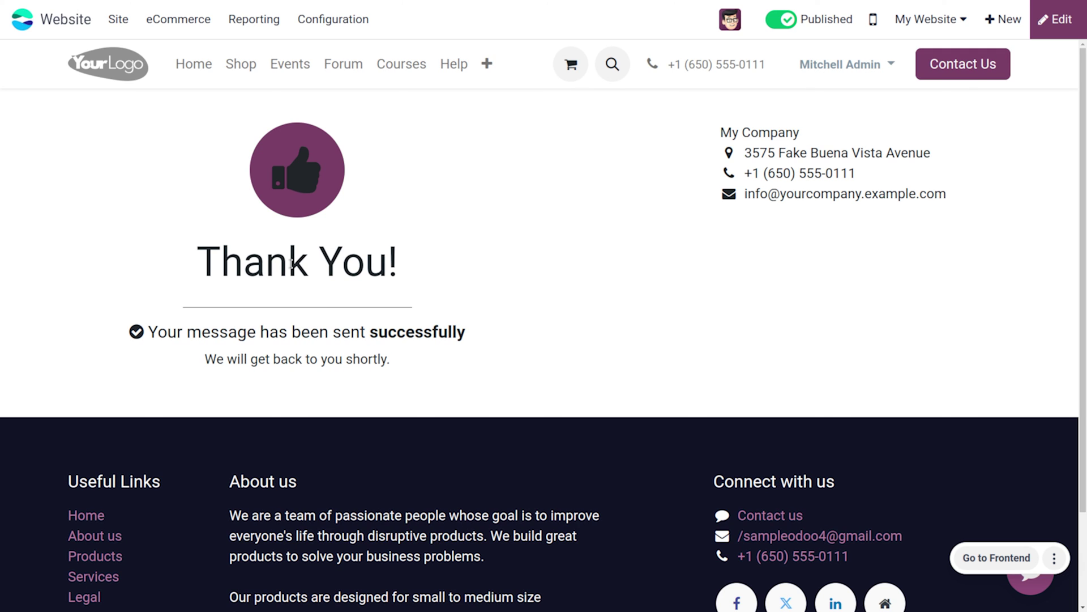
pyautogui.click(21, 19)
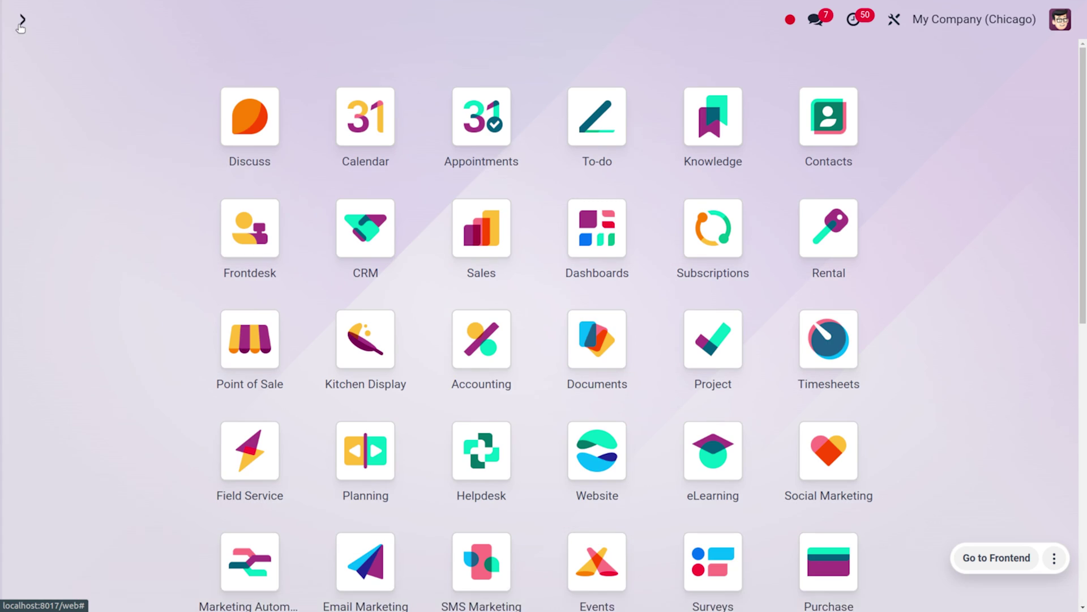
pyautogui.write('em')
pyautogui.press('Return')
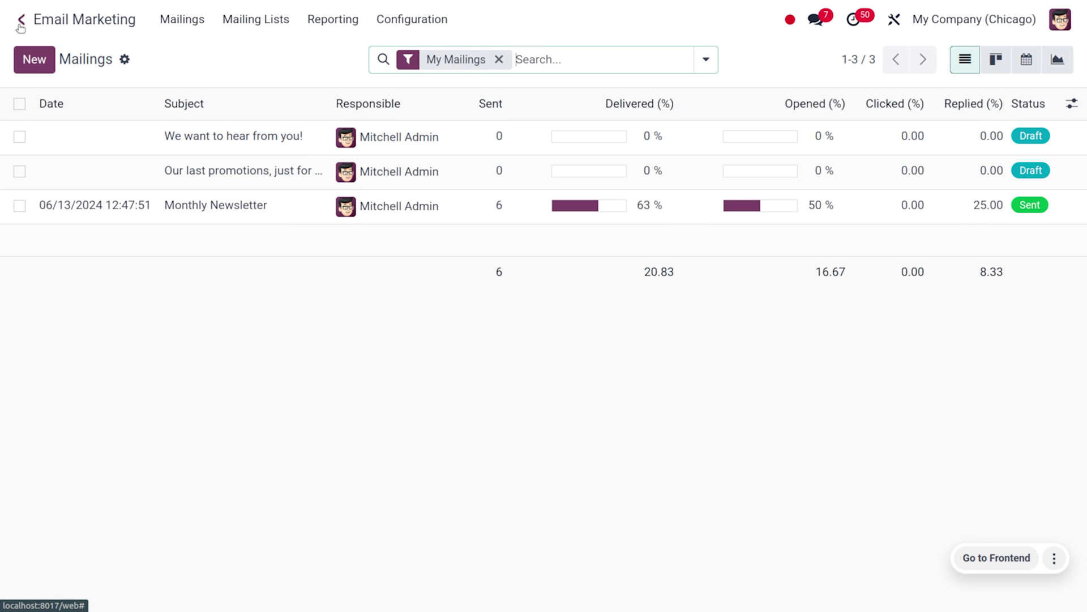
pyautogui.click(255, 19)
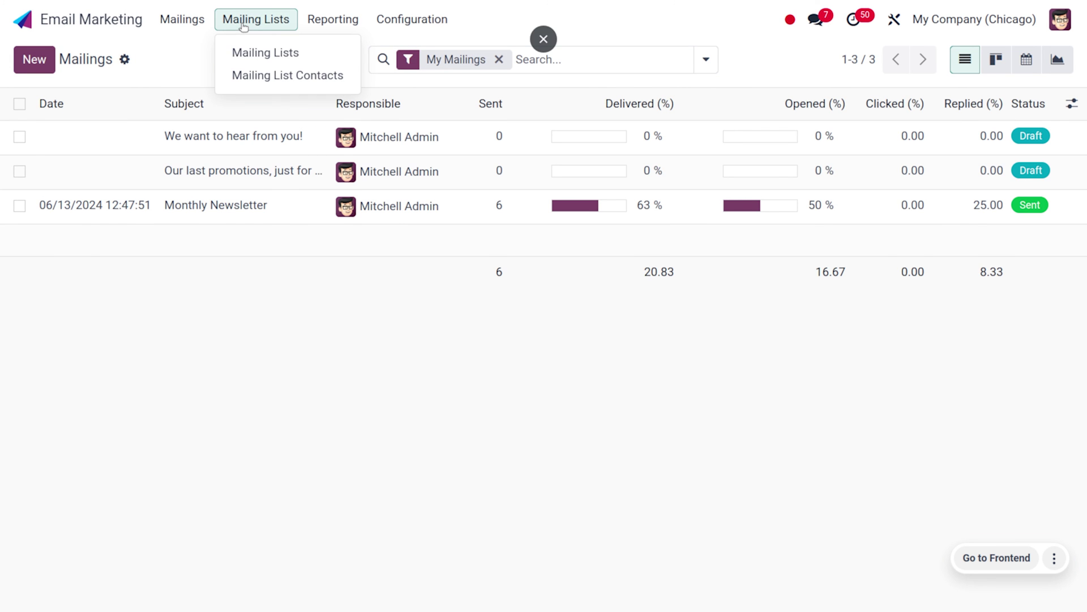
pyautogui.click(266, 52)
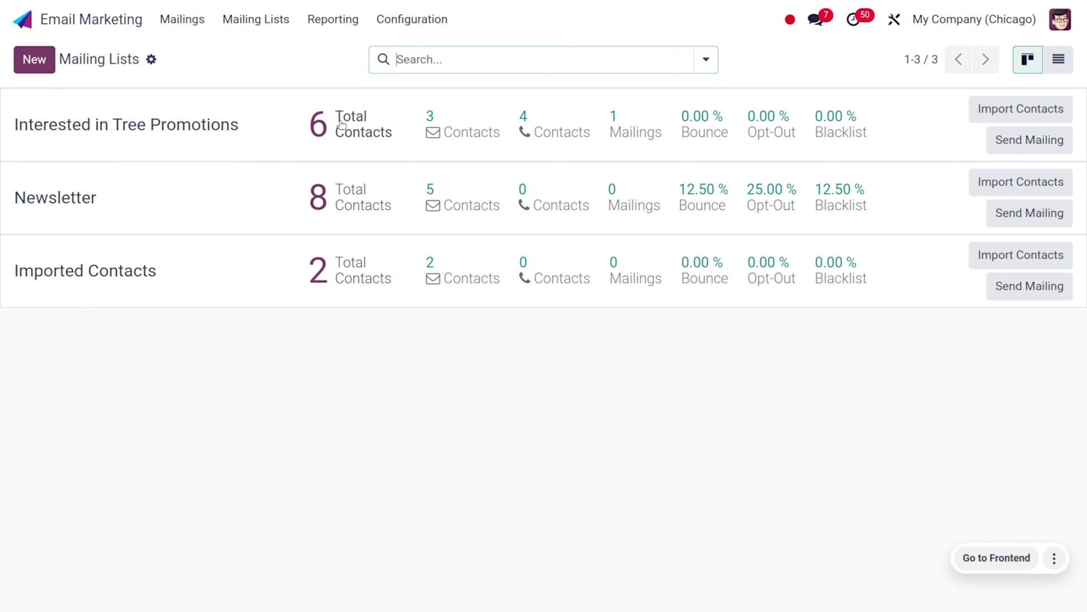
pyautogui.click(342, 122)
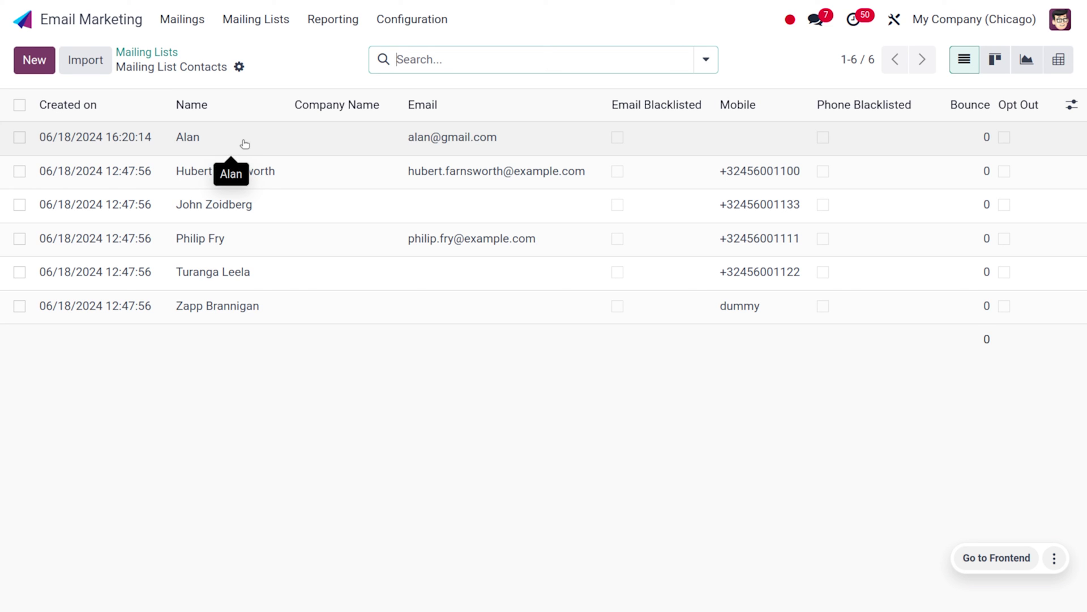
pyautogui.click(168, 53)
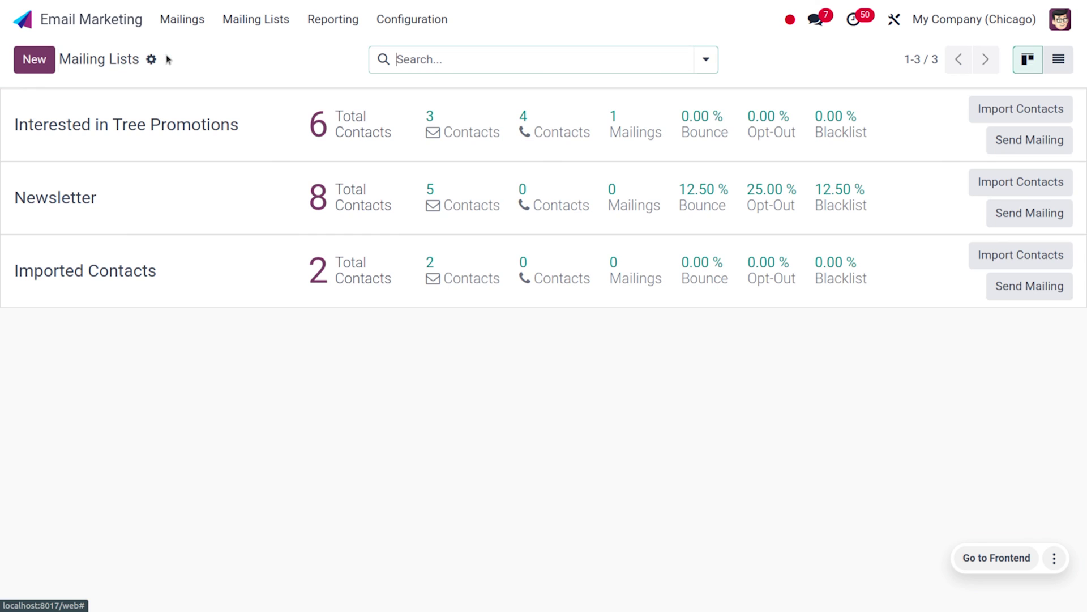